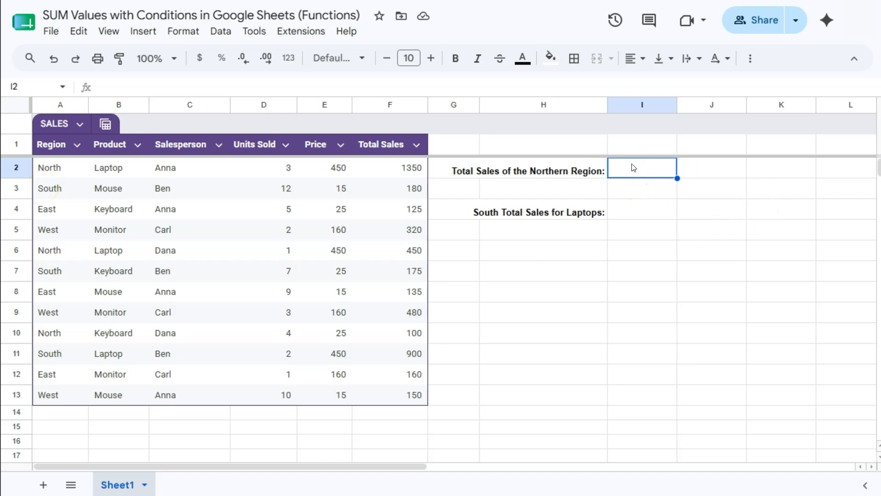
- Start a SUMIF formula in cell I2 with the SALES table's Region column as the range to test
type("=")
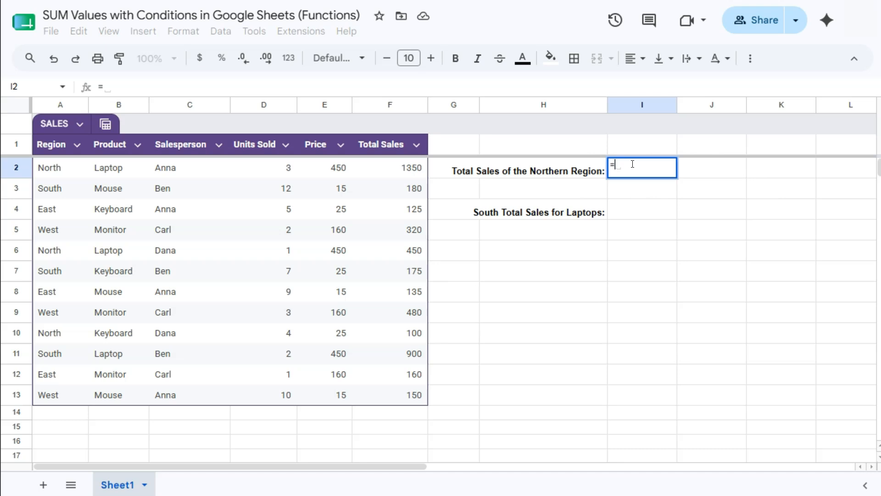
left_click(633, 166)
type("sumi")
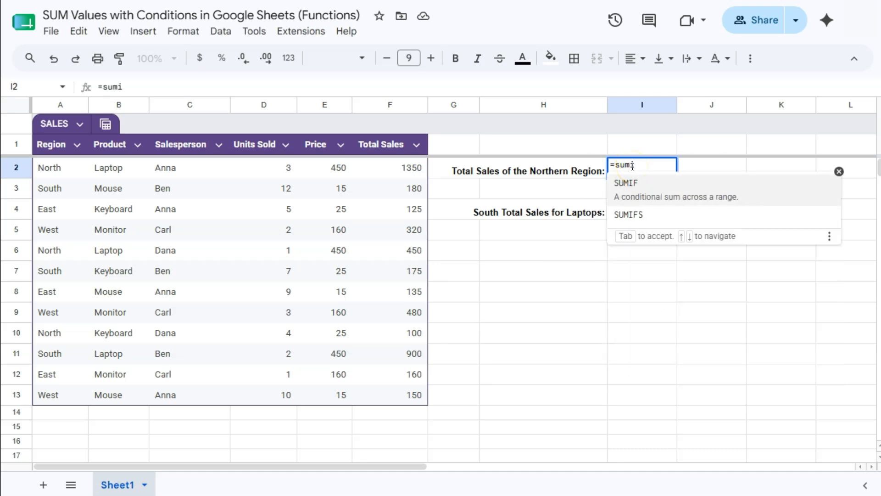
left_click(636, 183)
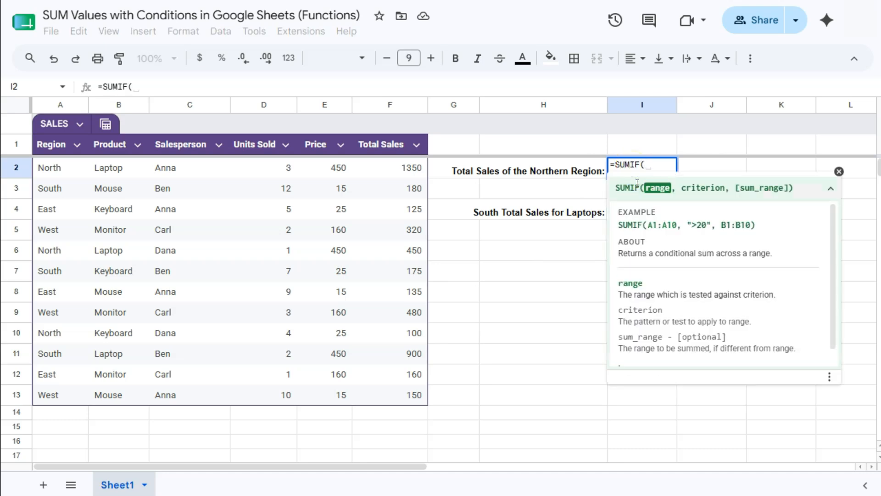
left_click(666, 190)
left_click_drag(62, 173, 77, 394)
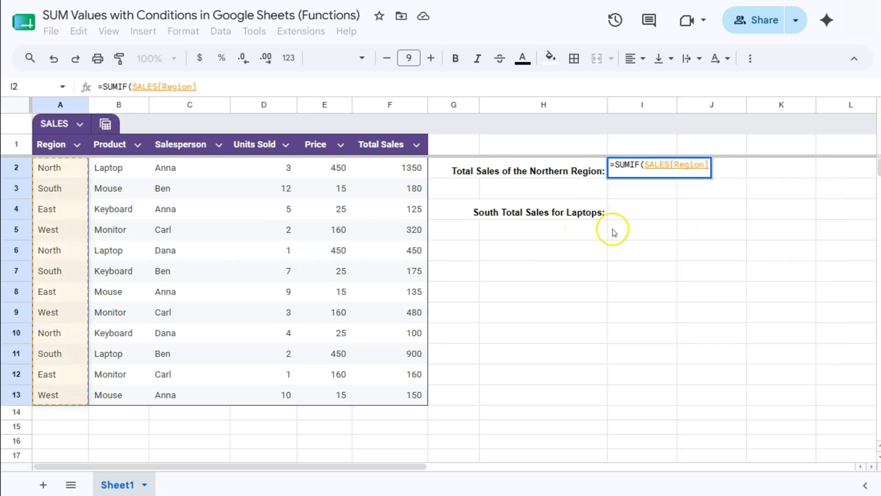
- Complete the SUMIF formula in I2 with the criterion "=North" and the Total Sales column as the sum range
type(",")
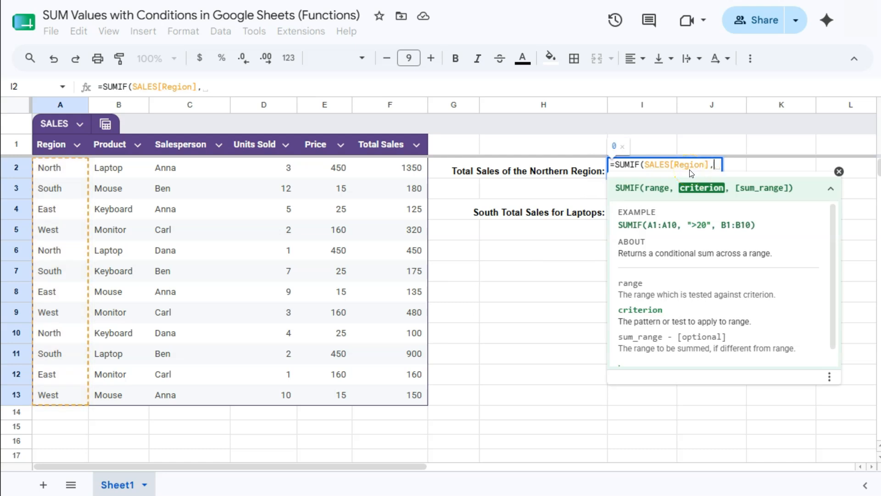
type("\"")
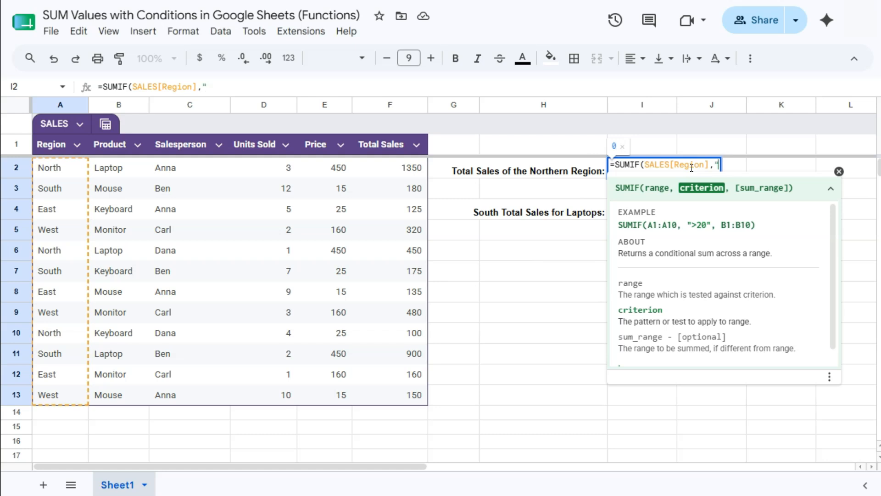
type("=North\"")
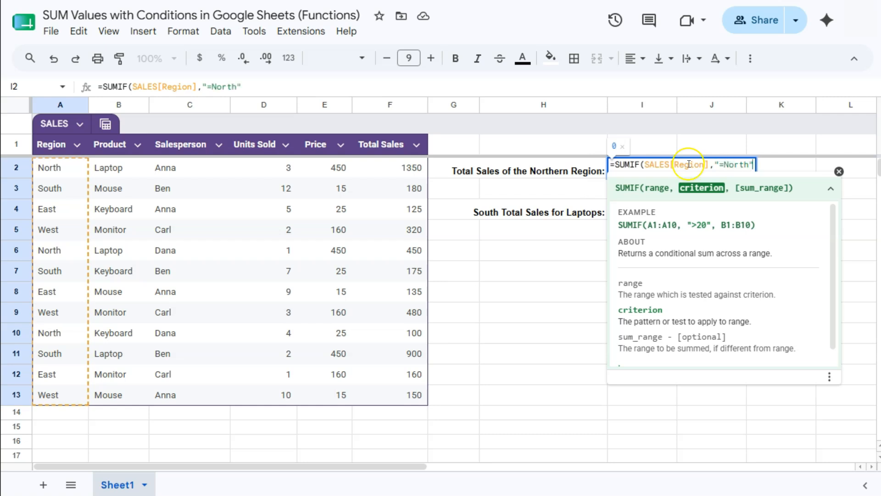
type(",")
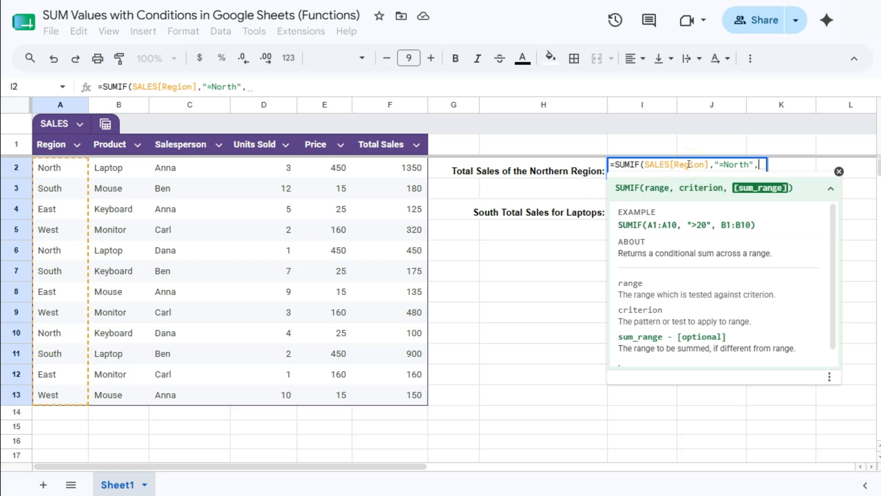
left_click_drag(392, 167, 394, 387)
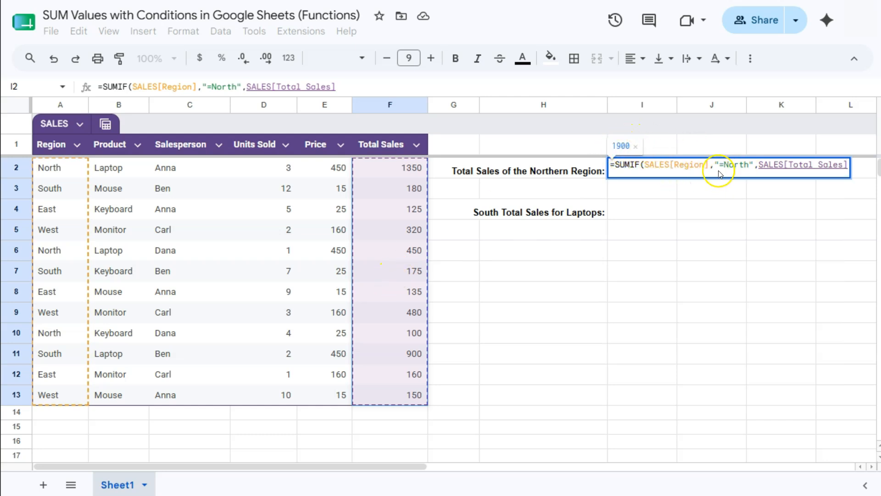
key("Return")
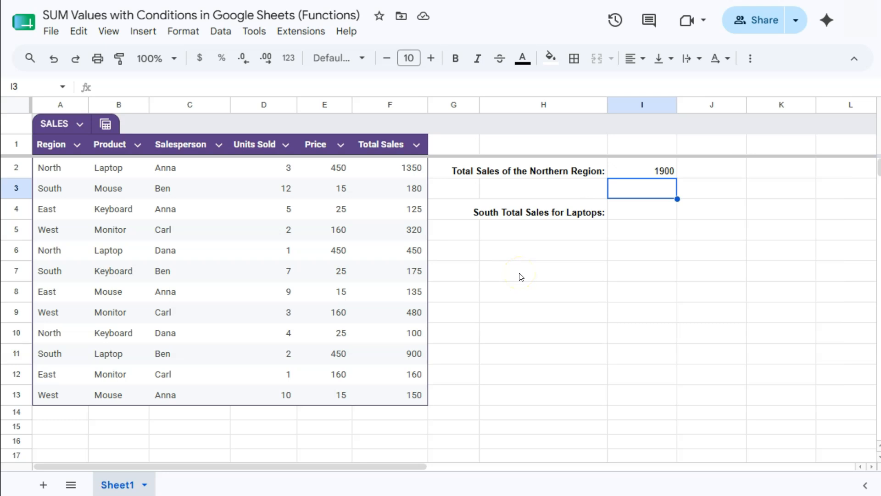
- Copy the Northern region's SUMIF formula from cell I2 into cell I3
left_click(628, 171)
key("ctrl+c")
left_click(629, 191)
key("ctrl+v")
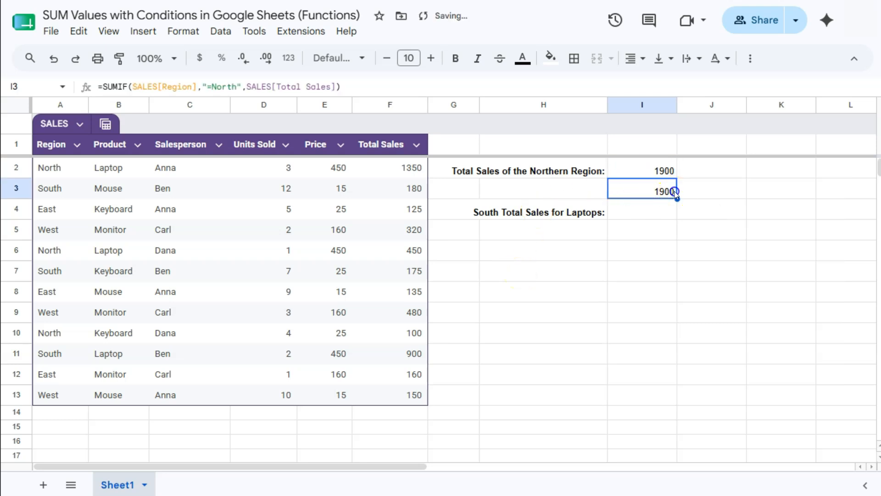
- Change the criterion of the SUMIF formula in cell I3 to "=South"
double_click(674, 191)
left_click(749, 185)
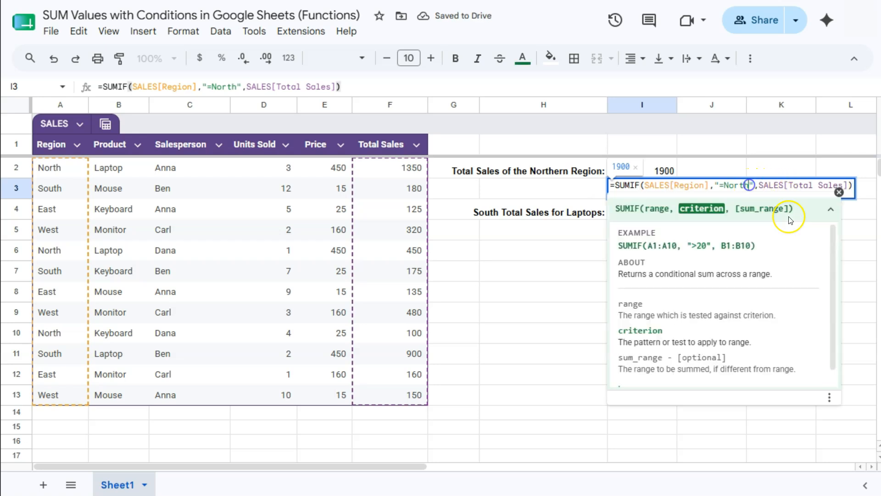
key("BackSpace")
key("BackSpace")
key("BackSpace")
key("BackSpace")
key("BackSpace")
type("South")
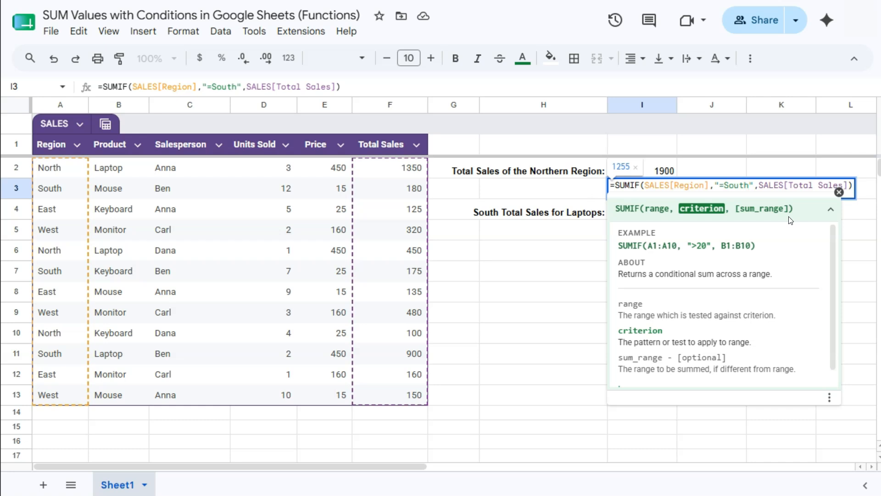
key("Return")
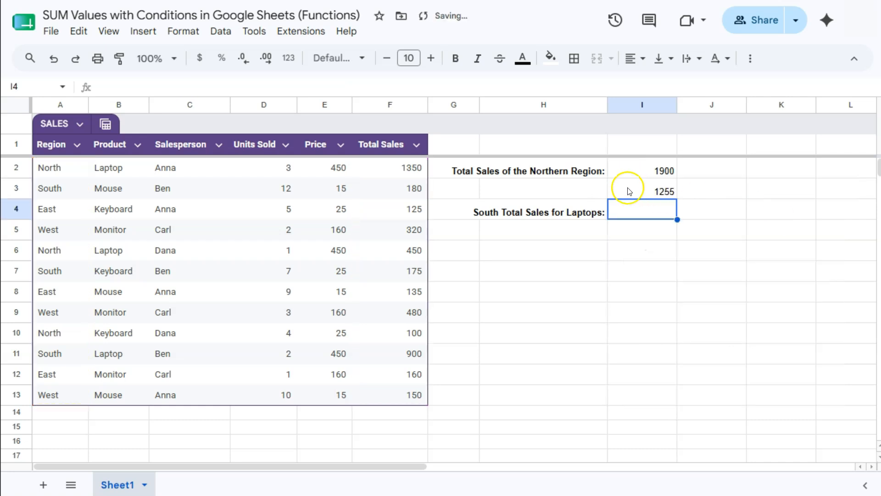
- Copy the label "Total Sales of the Northern Region:" from cell H2 into cell H3
left_click(580, 169)
key("ctrl+c")
left_click(567, 193)
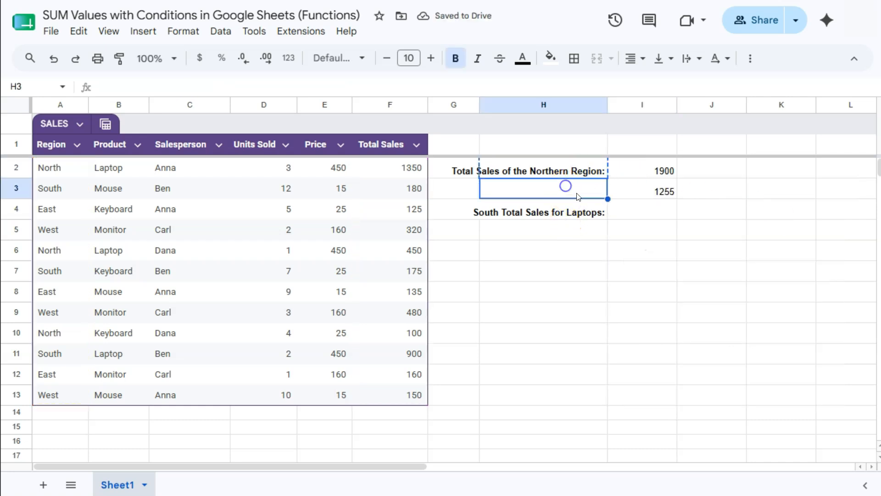
key("ctrl+v")
- Edit the label in cell H3 to read "Total Sales of the Southern Region:"
double_click(554, 195)
left_click(549, 185)
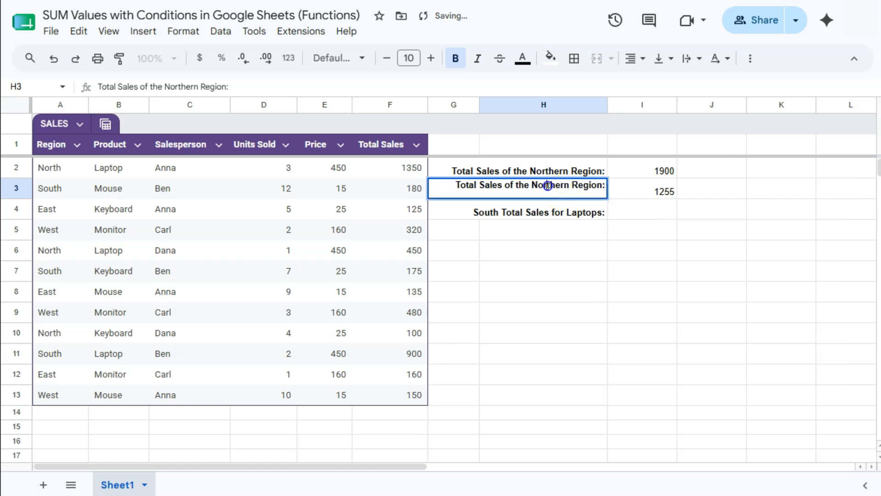
left_click(549, 185)
key("BackSpace")
key("BackSpace")
key("BackSpace")
key("BackSpace")
key("BackSpace")
type("South")
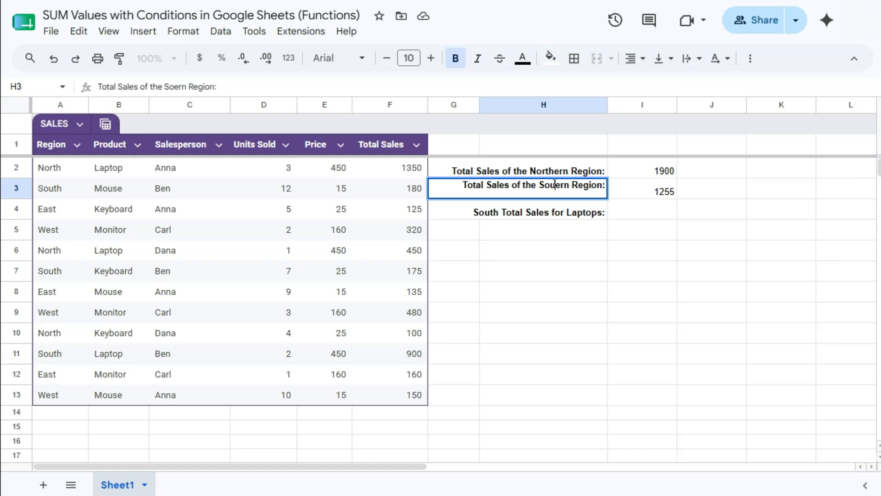
key("Return")
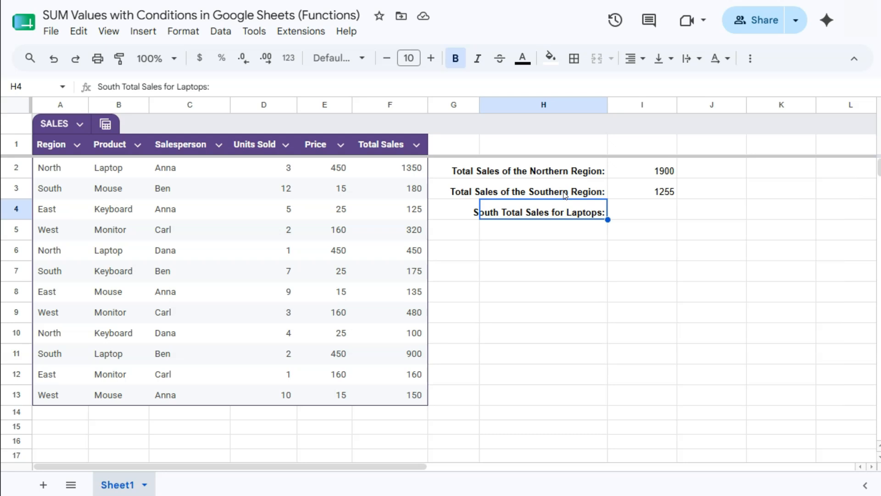
- Move the label "South Total Sales for Laptops:" from cell H4 down to cell H5
double_click(567, 214)
left_click_drag(553, 199, 551, 223)
left_click(550, 273)
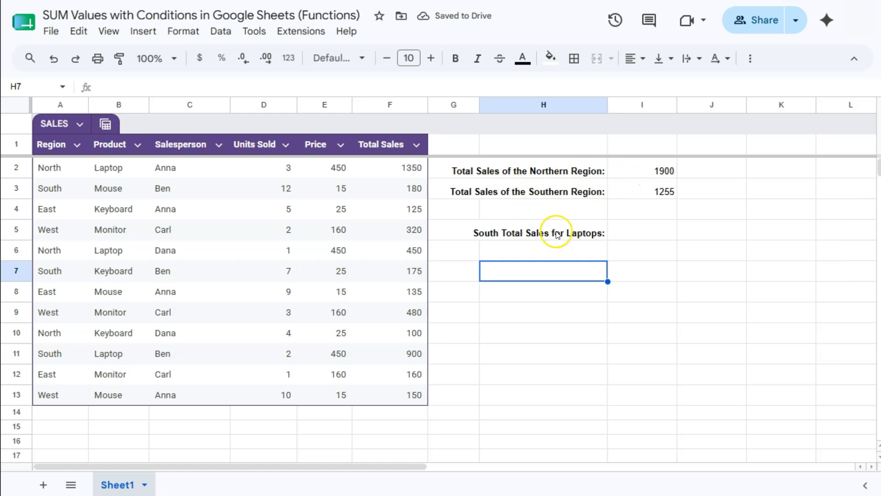
- Start a SUMIFS formula in cell I5 with the SALES table's Total Sales column as the sum range
left_click(634, 232)
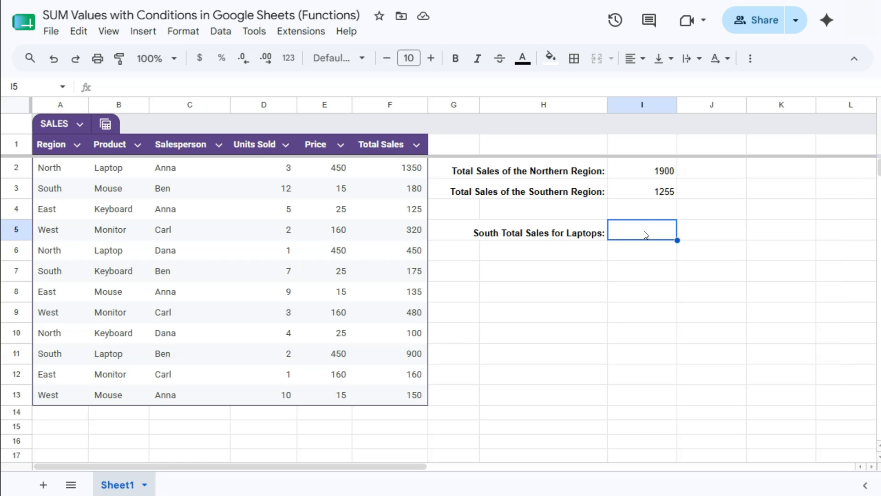
type("=")
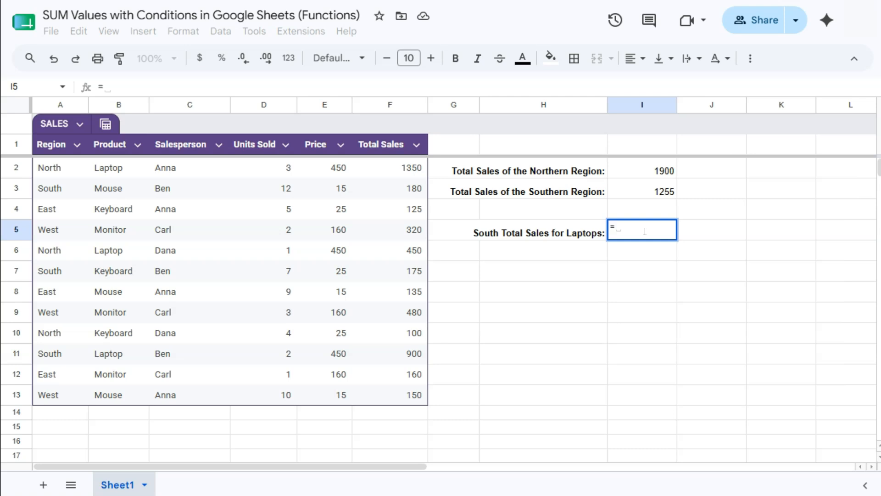
type("sumifs")
left_click(645, 250)
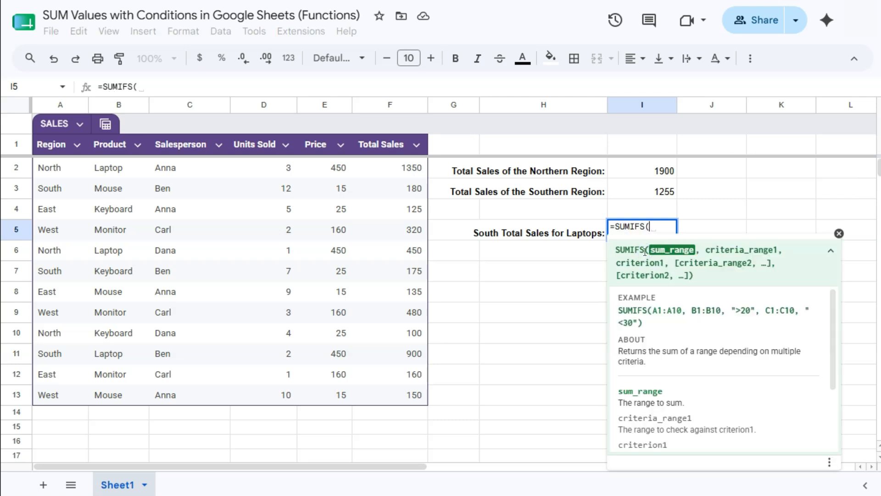
left_click(647, 257)
left_click(660, 252)
left_click_drag(388, 168, 398, 395)
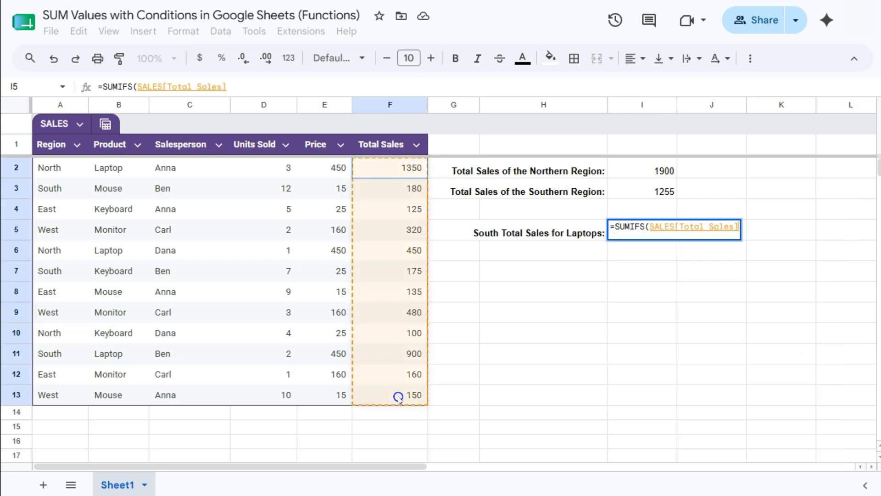
type(",")
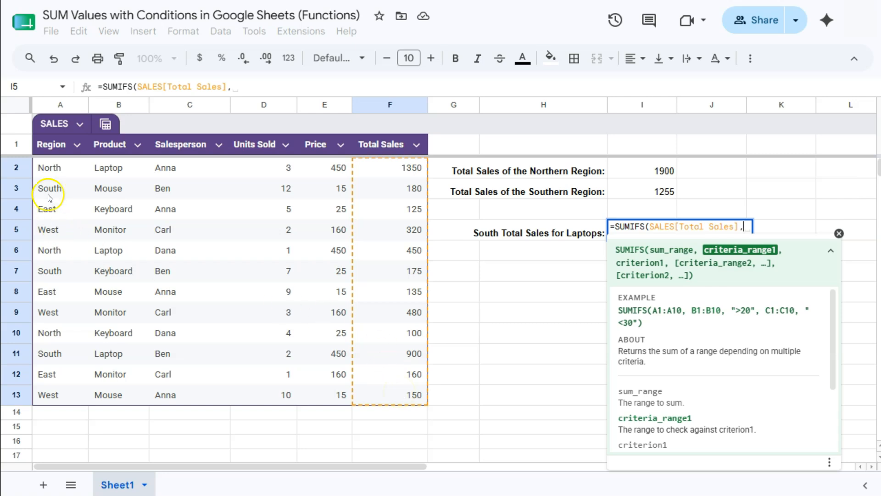
- Add the Region column with the criterion "=South" as the first condition of the SUMIFS formula
left_click_drag(55, 167, 65, 387)
type(",")
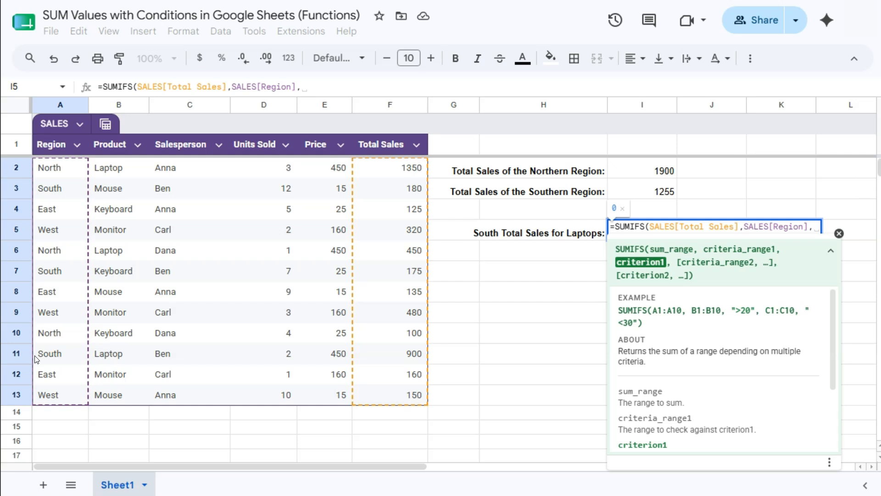
type("\"=")
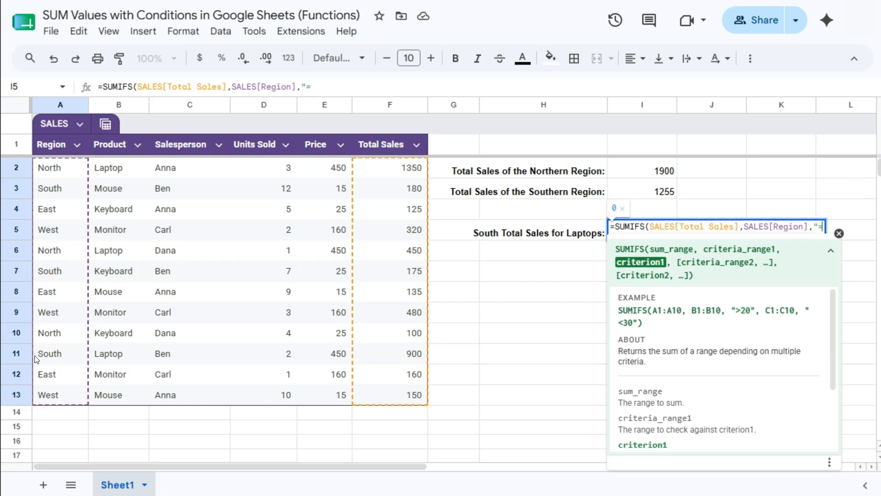
type("South\"")
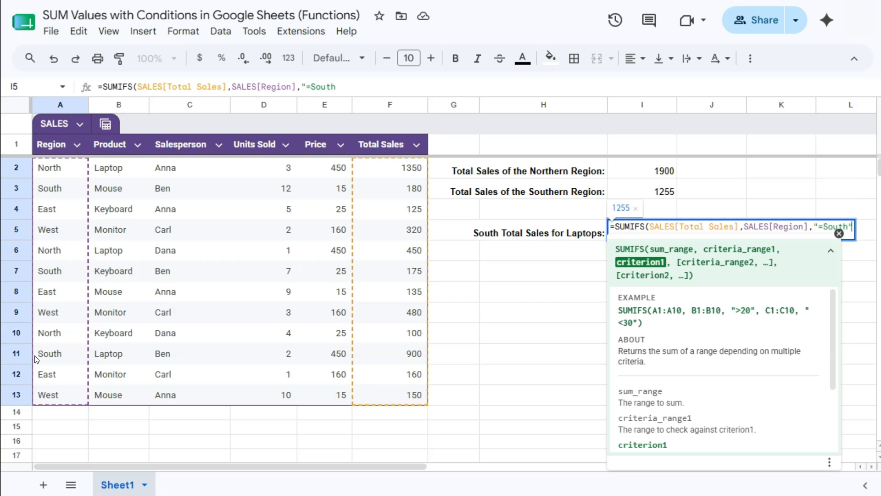
type(",")
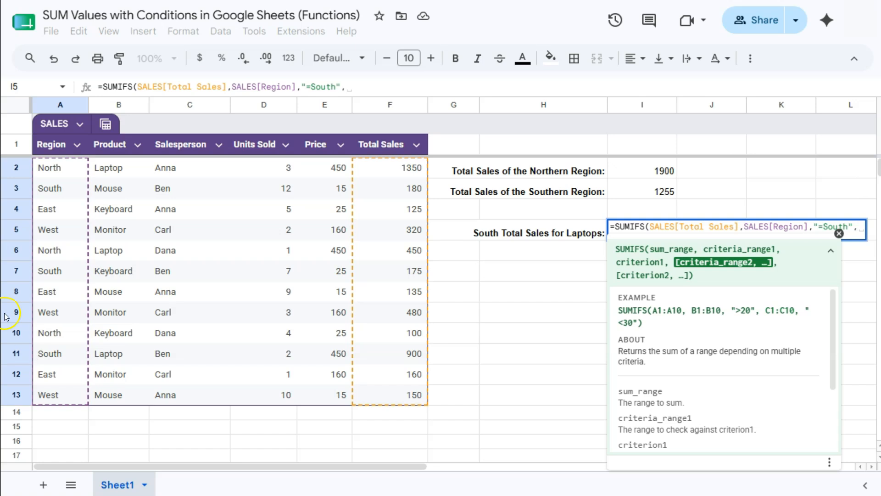
- Add the Product column with the criterion "=laptop" as the second condition and enter the SUMIFS formula in I5
left_click_drag(108, 167, 111, 395)
type(",")
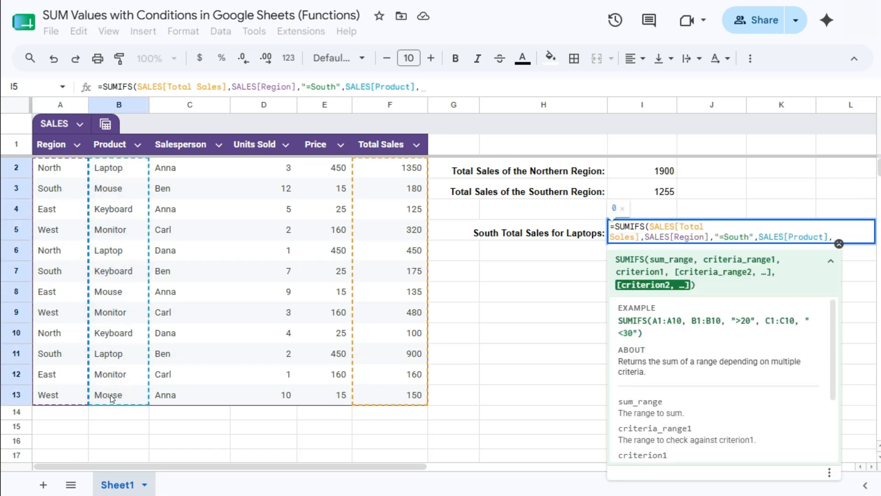
type("\"")
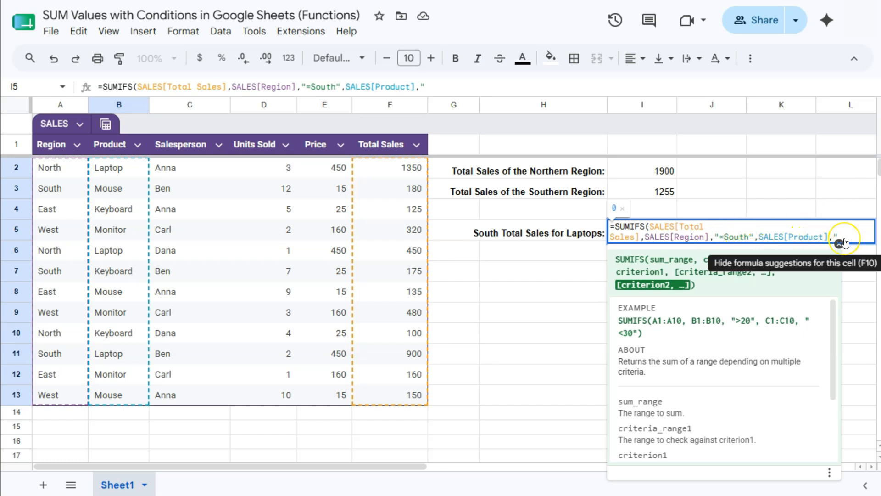
type("=Laptop\"")
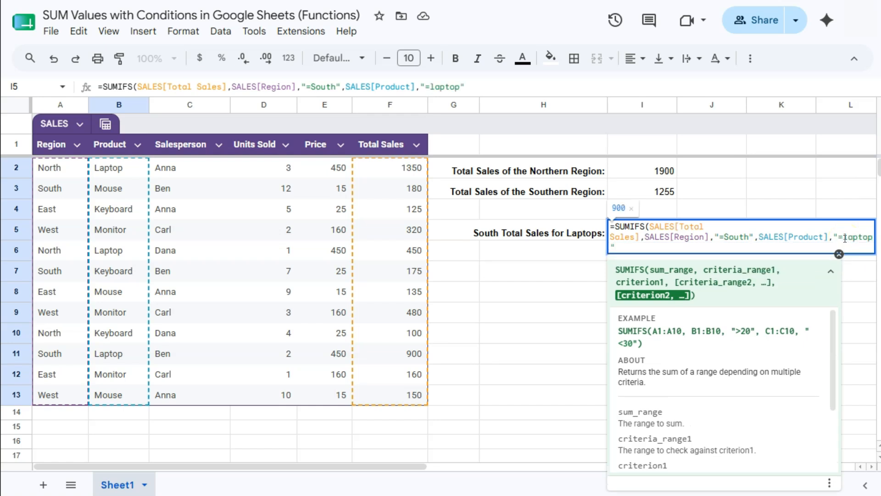
left_click(839, 254)
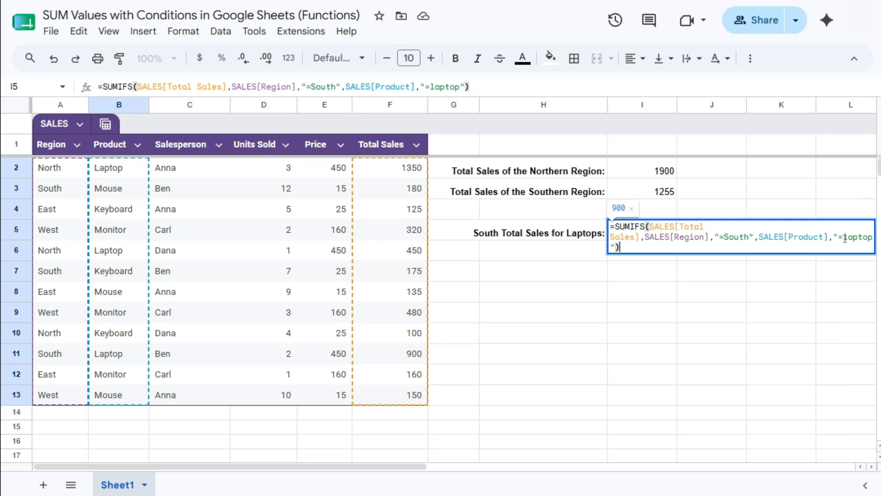
key("Return")
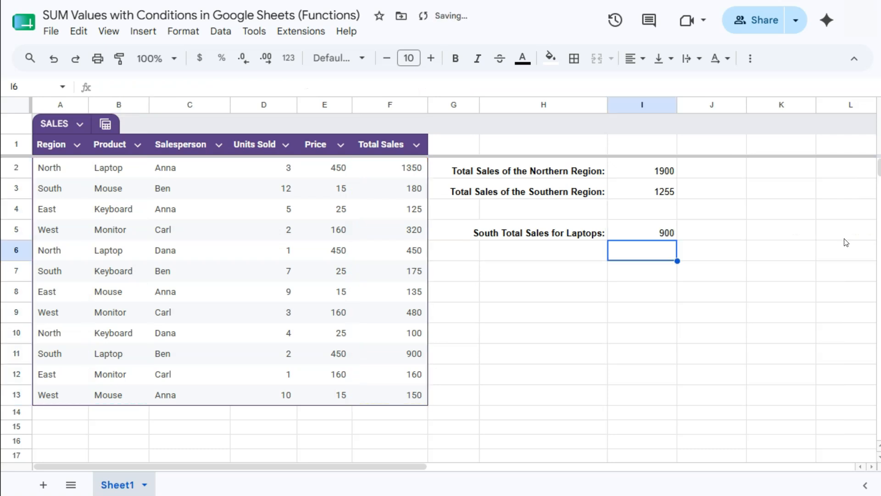